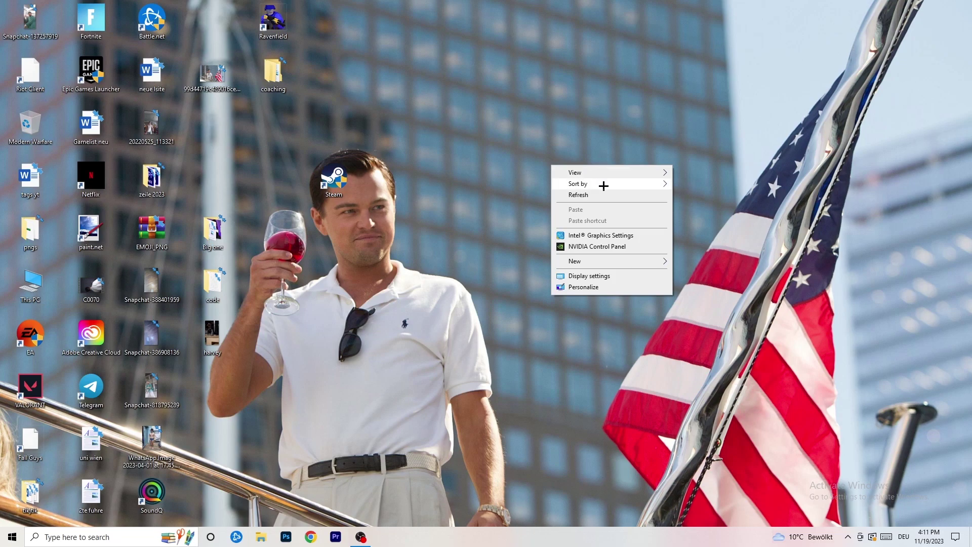
# Step: Open the NVIDIA Control Panel, review the Change Resolution page for the display, and close it
pyautogui.click(608, 246)
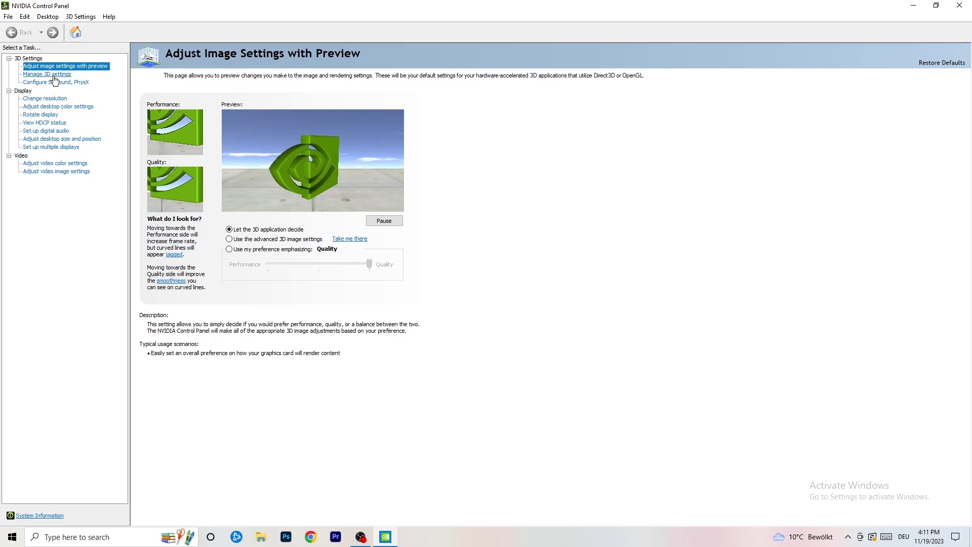
pyautogui.click(36, 99)
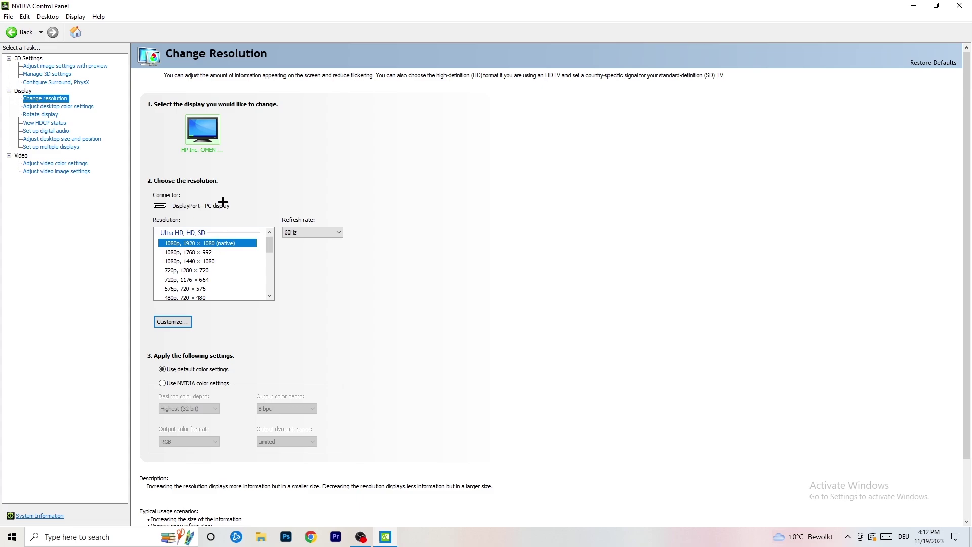
pyautogui.click(959, 5)
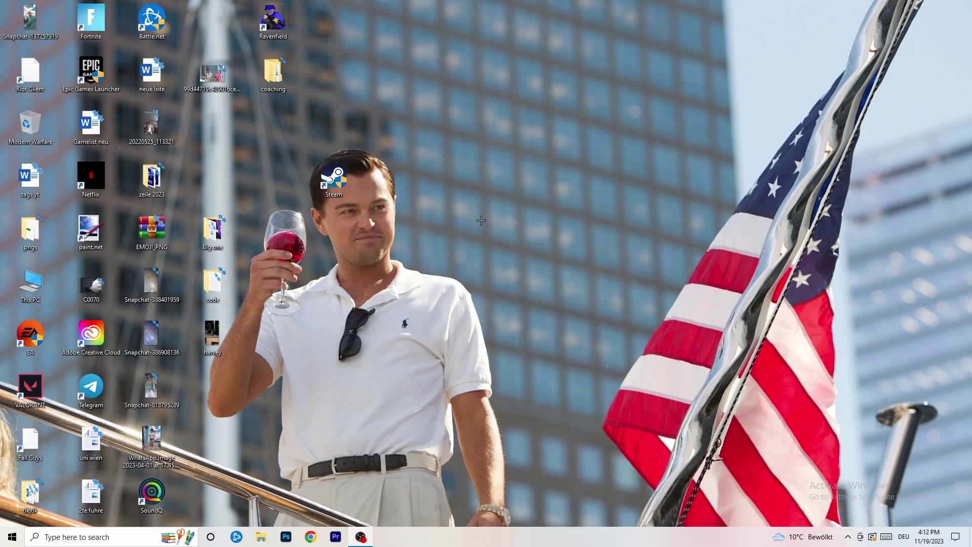
# Step: Open the System display settings in Windows Settings and go to the Scale and layout section
pyautogui.click(12, 537)
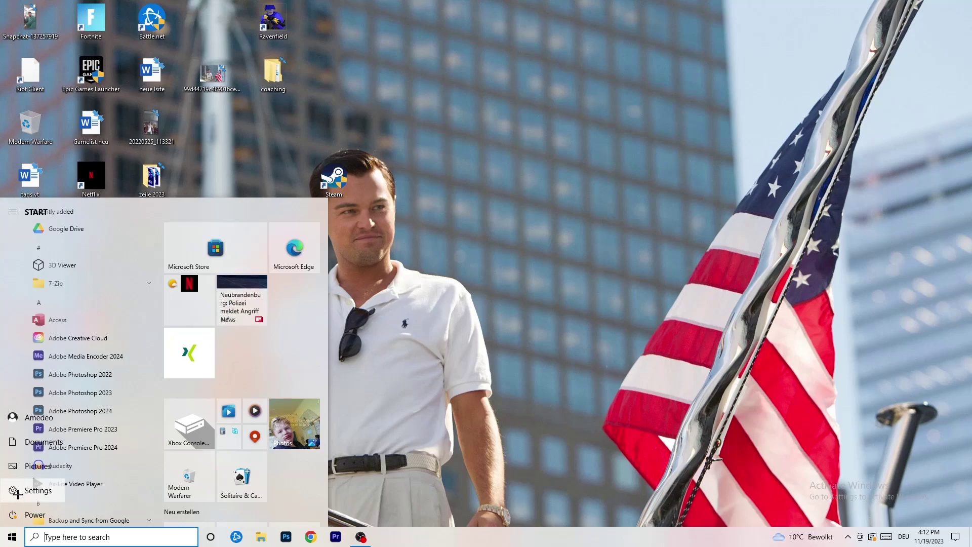
pyautogui.click(17, 491)
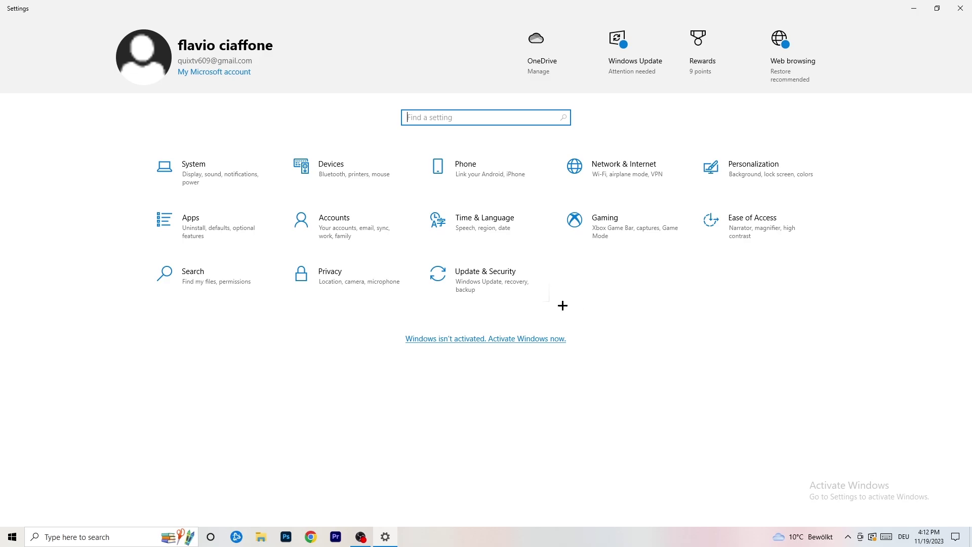
pyautogui.click(237, 173)
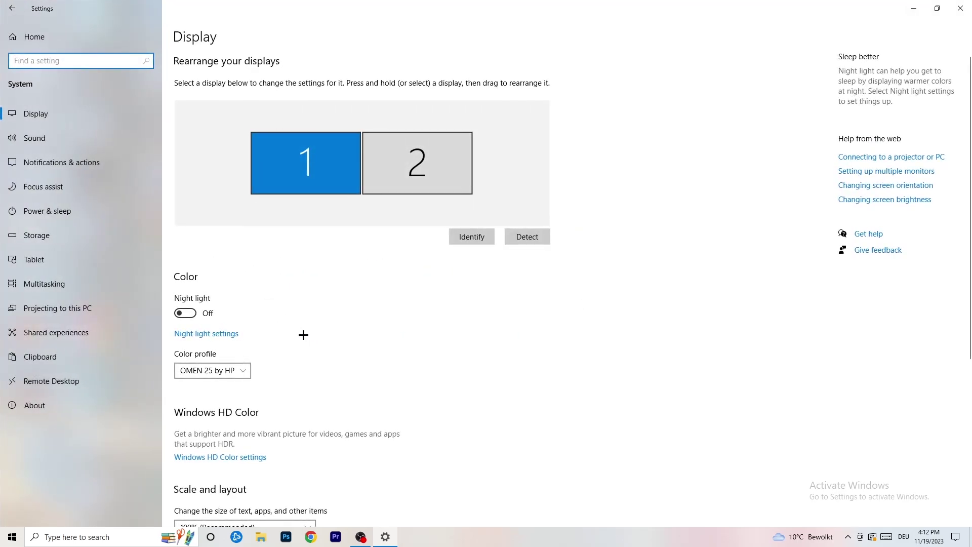
pyautogui.click(306, 46)
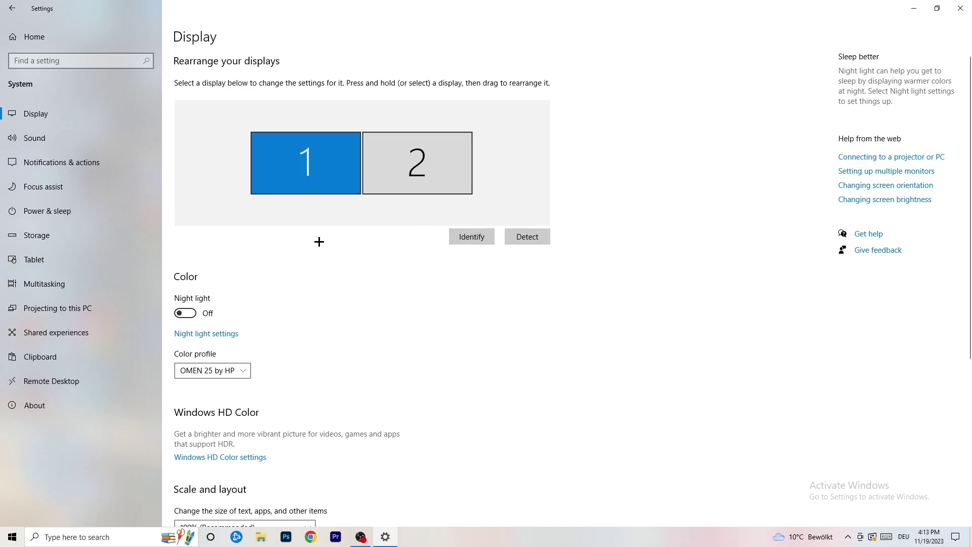
pyautogui.scroll(-5, 318, 241)
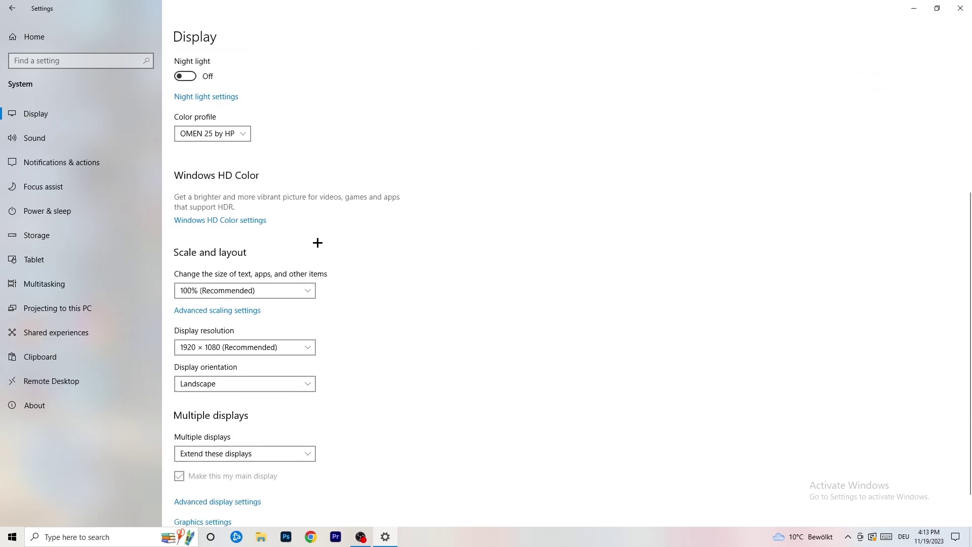
# Step: Check the available text and app scaling options and the display resolution options without changing them
pyautogui.click(282, 296)
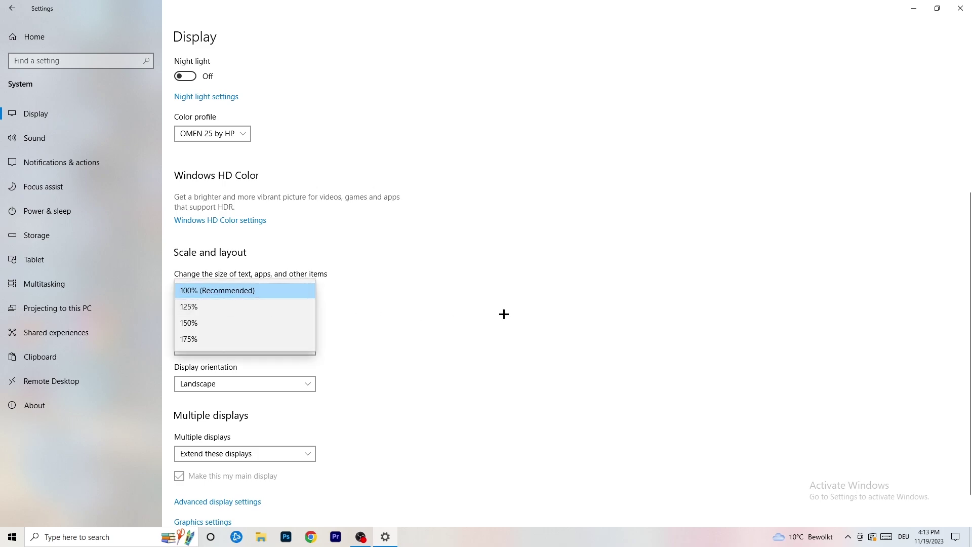
pyautogui.click(503, 313)
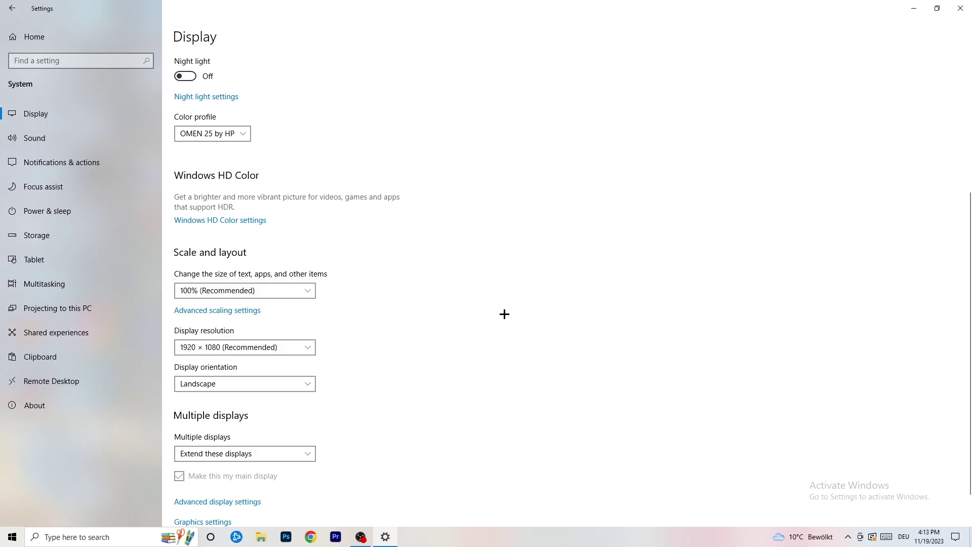
pyautogui.click(295, 292)
pyautogui.click(441, 313)
pyautogui.scroll(-2, 405, 317)
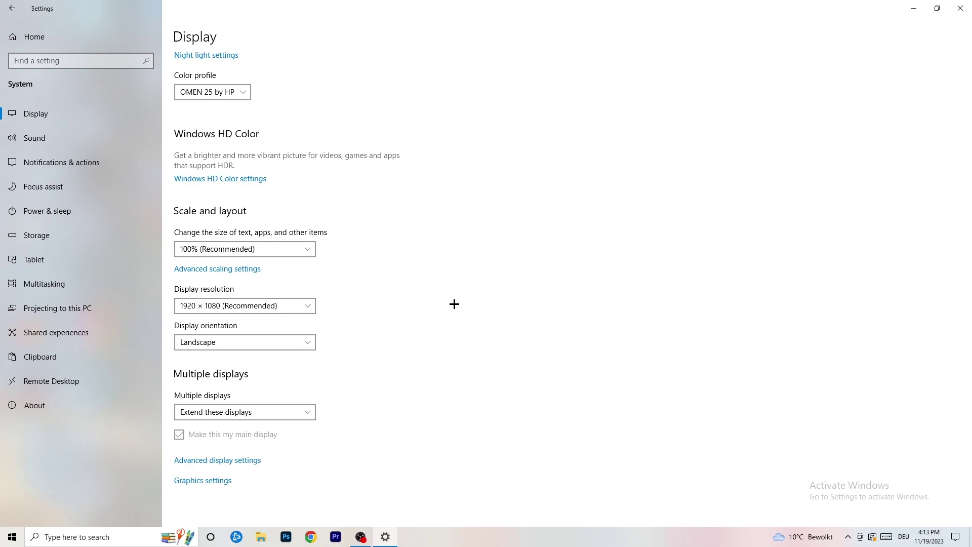
pyautogui.click(307, 306)
pyautogui.click(384, 287)
# Step: Review the power plans in the additional power settings of Power & sleep, and close Power Options
pyautogui.click(66, 211)
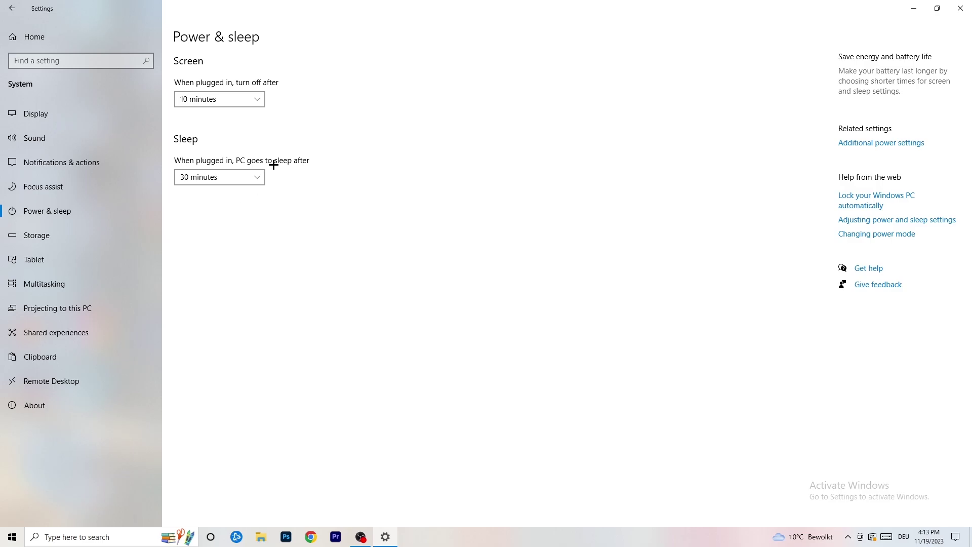
pyautogui.click(862, 144)
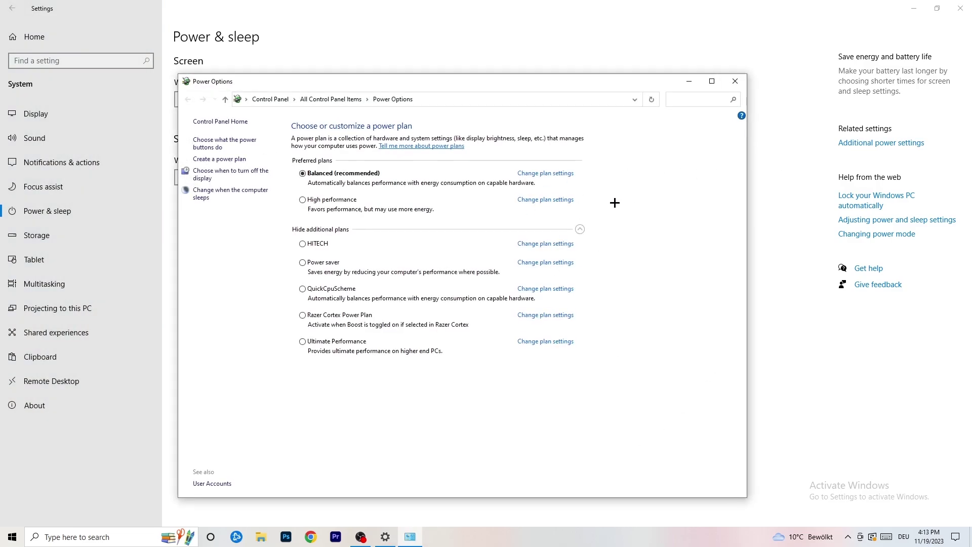
pyautogui.doubleClick(580, 230)
pyautogui.click(734, 81)
# Step: Open the Storage Sense configuration from the Storage settings and check the available run frequencies
pyautogui.click(98, 239)
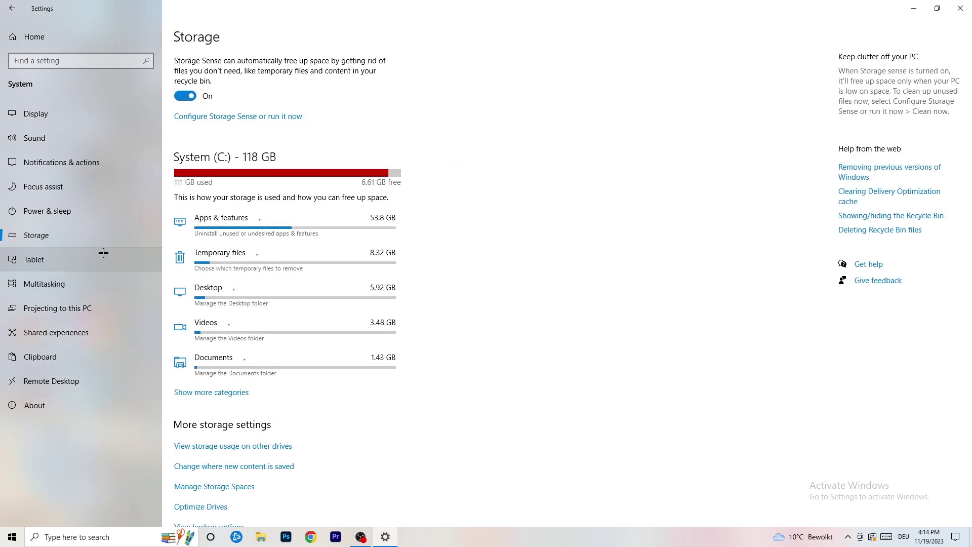
pyautogui.click(230, 117)
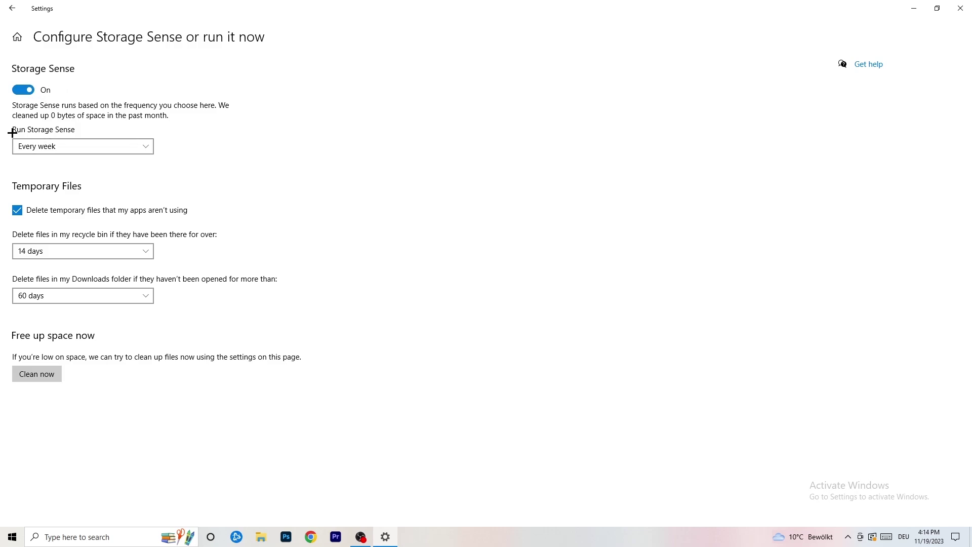
pyautogui.click(74, 144)
pyautogui.click(276, 146)
pyautogui.click(69, 145)
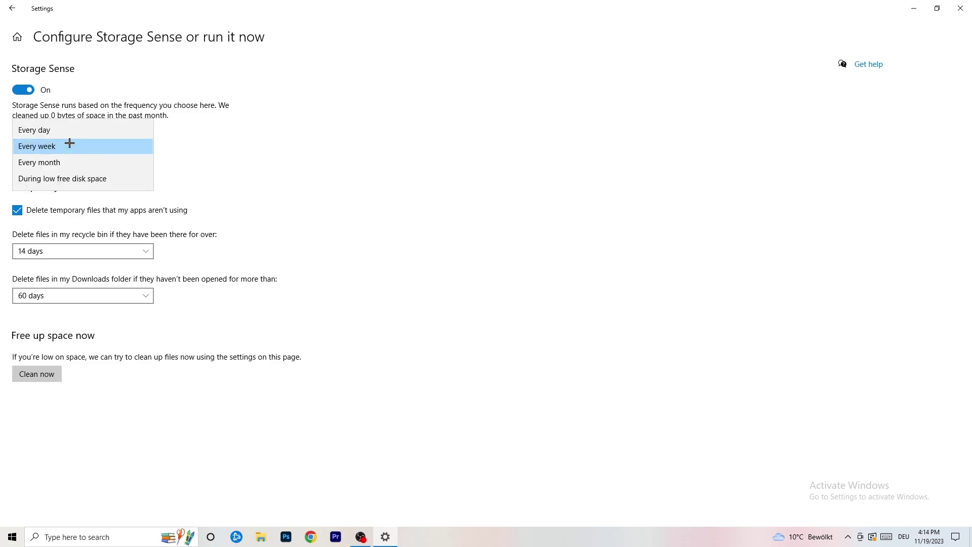
pyautogui.click(338, 140)
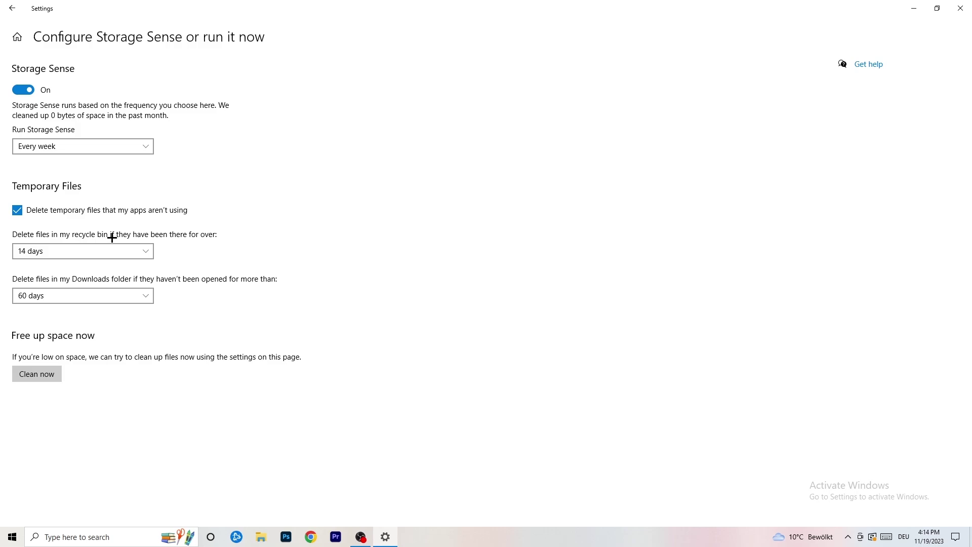
# Step: Check the deletion periods offered for recycle bin and Downloads files, and return to the Settings home page
pyautogui.click(137, 250)
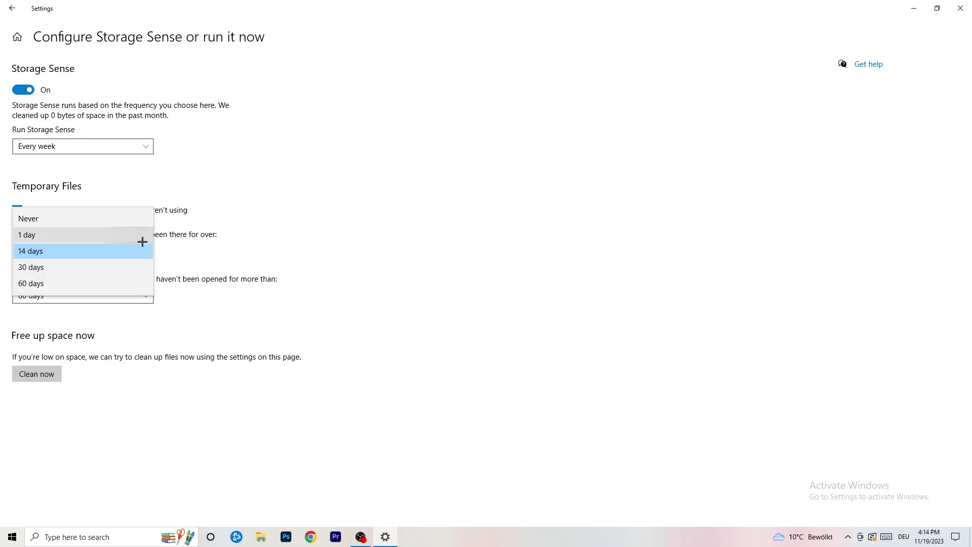
pyautogui.click(478, 203)
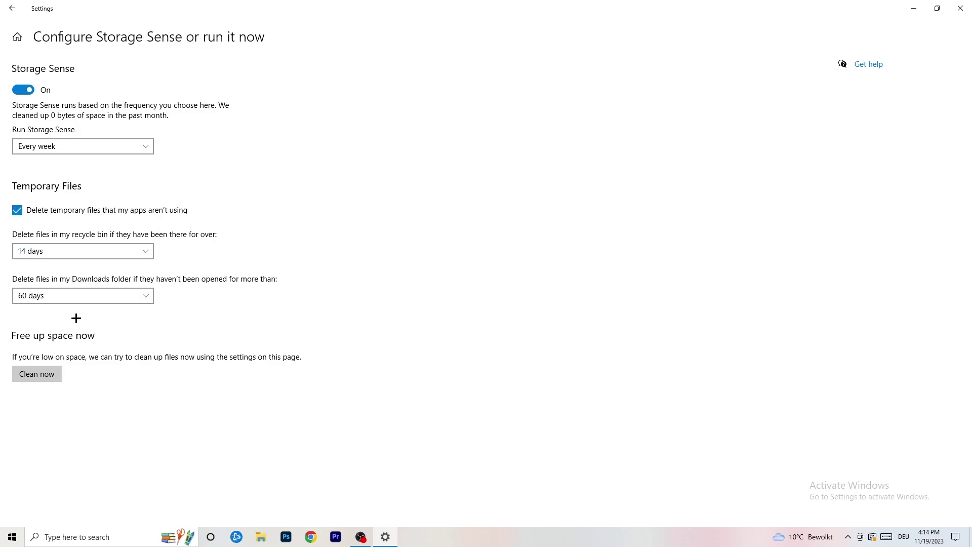
pyautogui.click(131, 295)
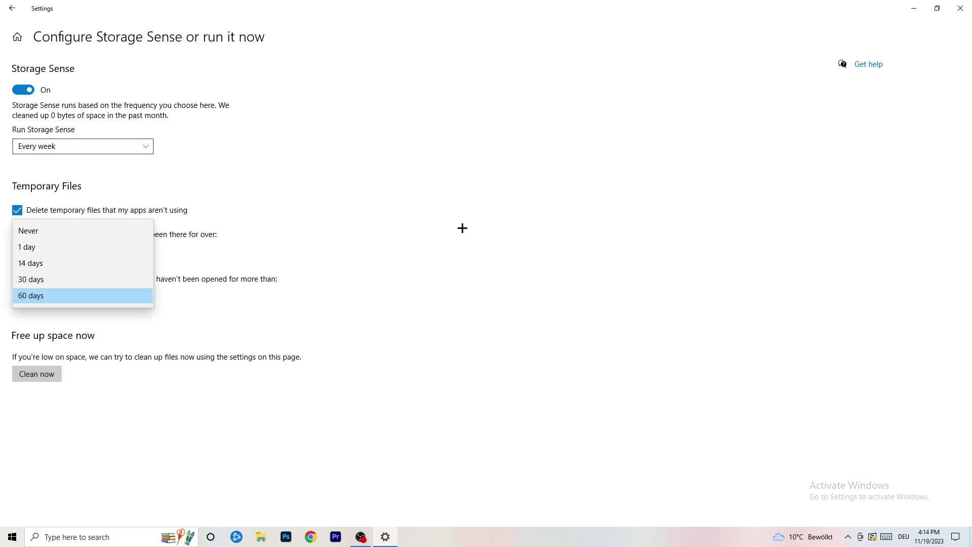
pyautogui.click(462, 228)
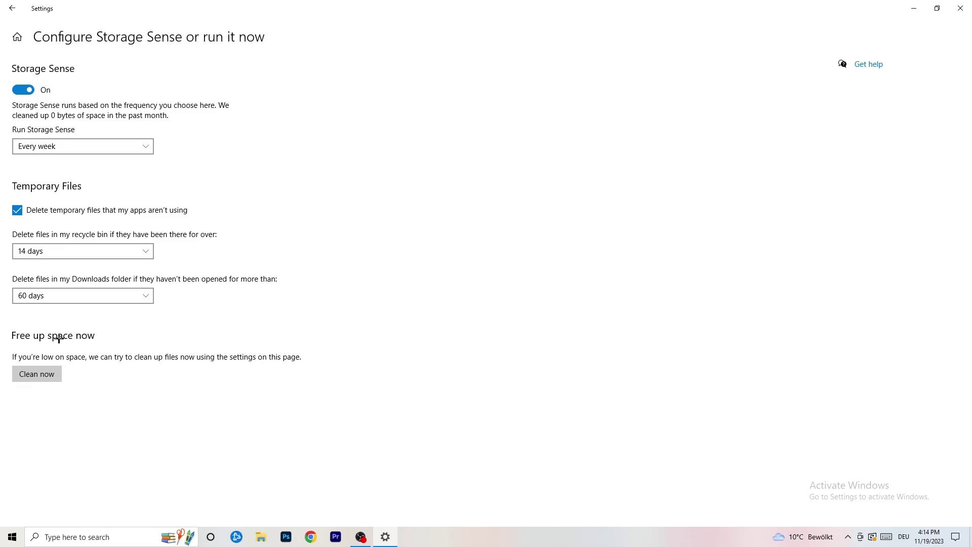
pyautogui.click(11, 9)
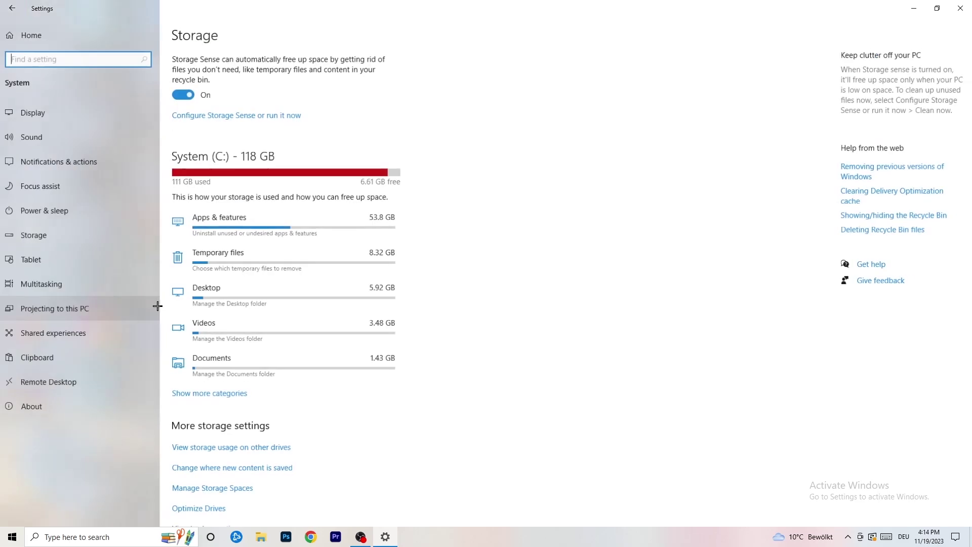
pyautogui.click(11, 8)
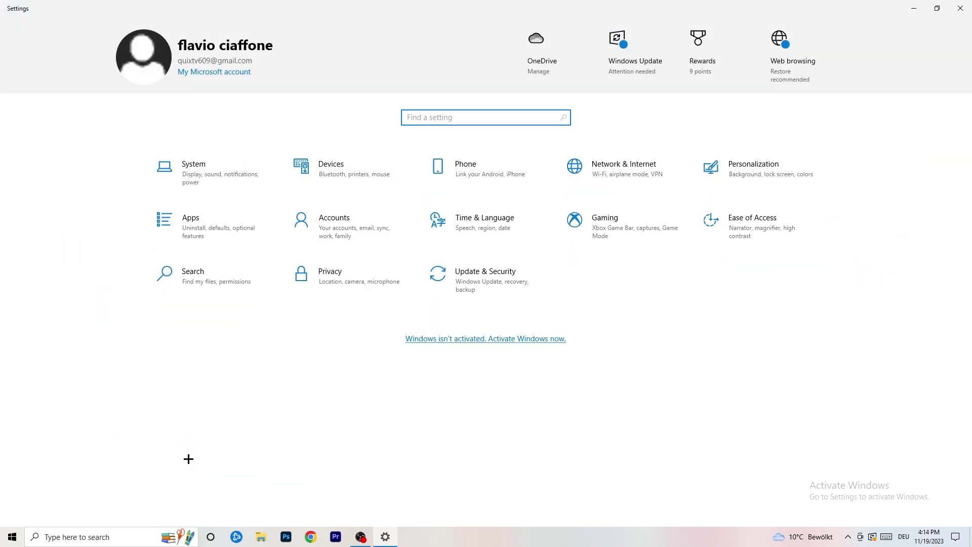
# Step: Review the Xbox Game Bar, Captures and Game Mode pages of the Gaming settings, and close Settings
pyautogui.click(644, 228)
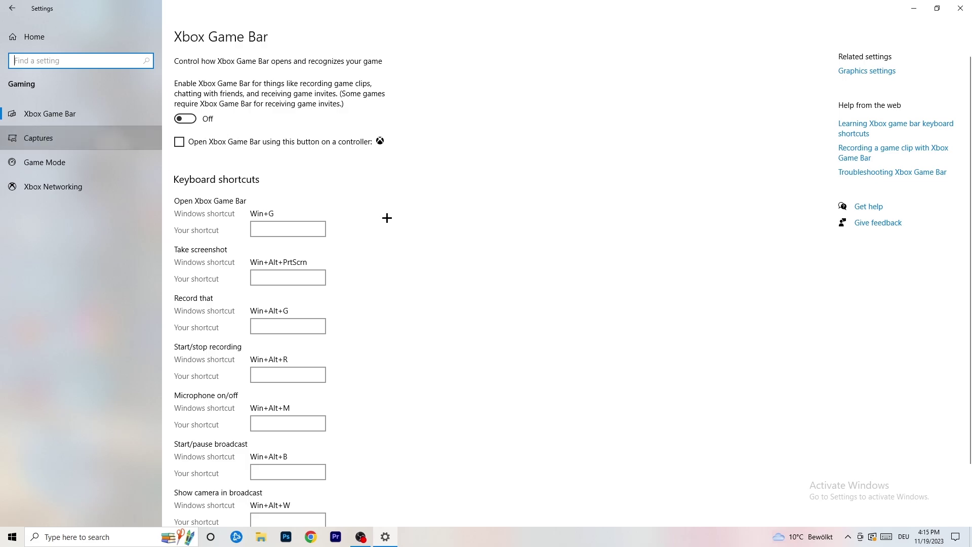
pyautogui.click(49, 146)
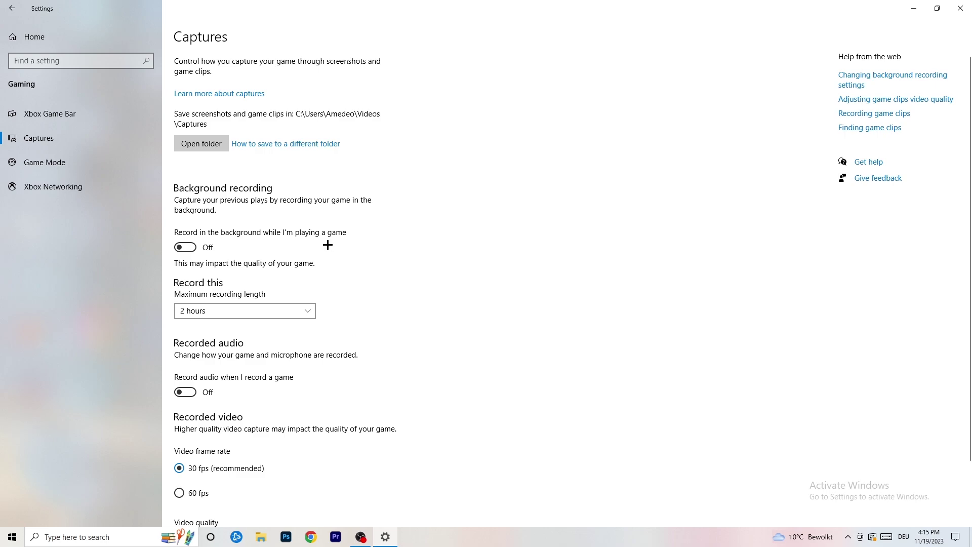
pyautogui.scroll(-3, 314, 247)
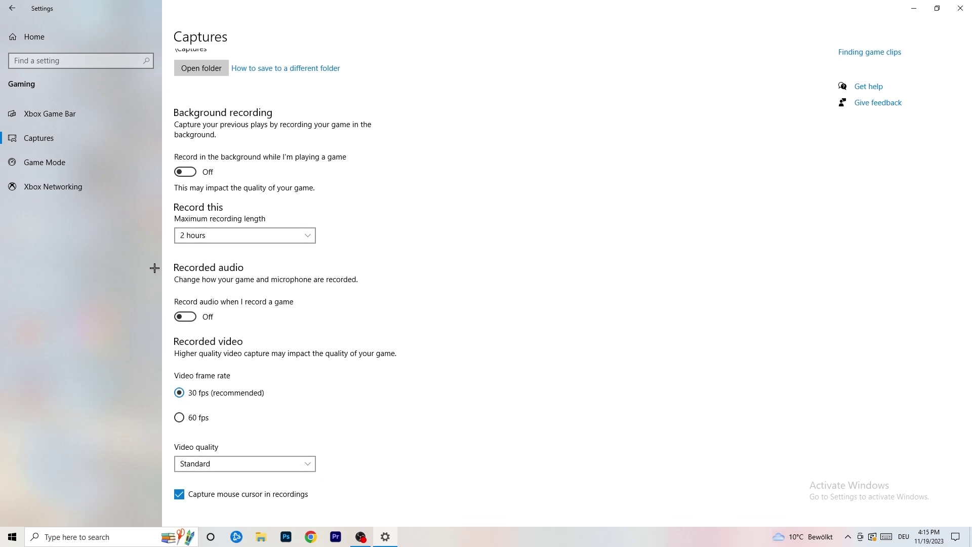
pyautogui.click(87, 164)
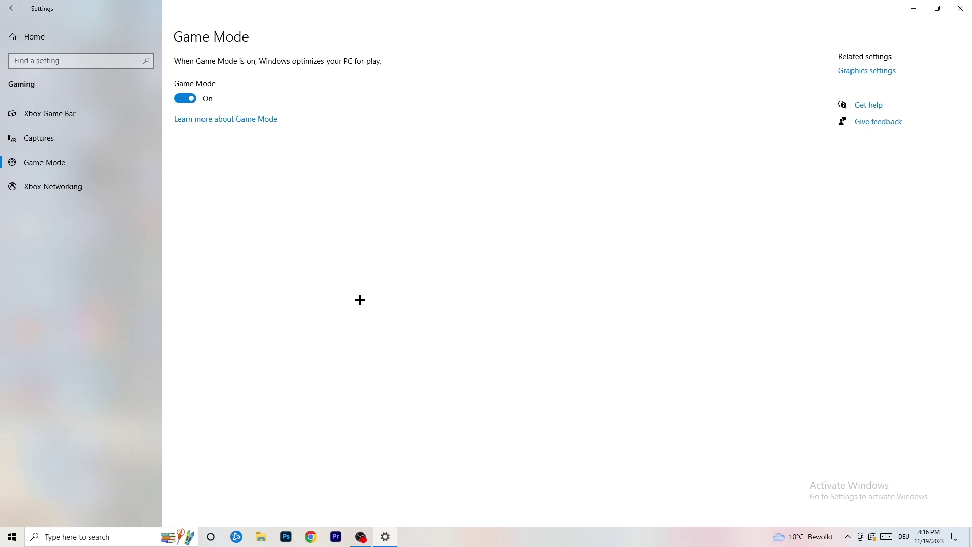
pyautogui.click(960, 8)
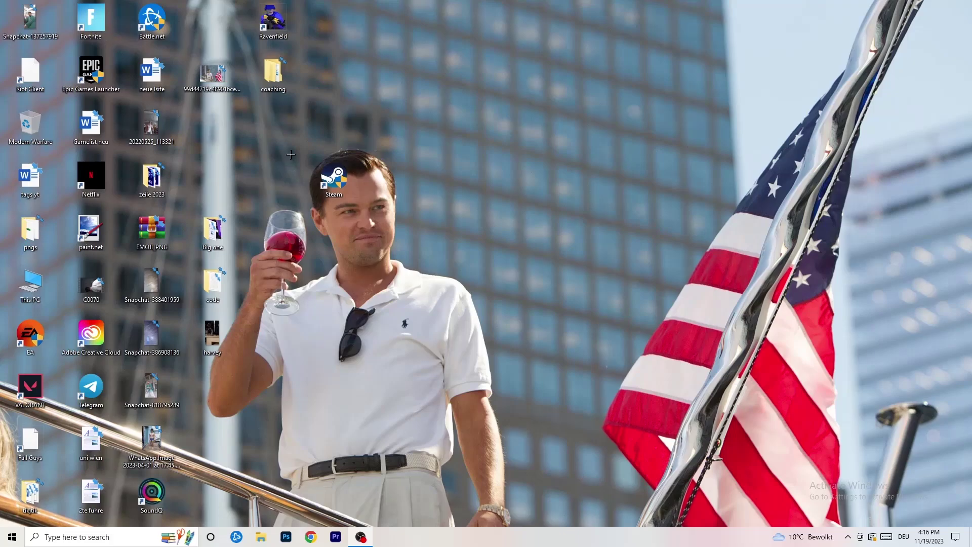
# Step: Review the compatibility settings and compatibility mode options in the Steam shortcut's properties, and close them without changes
pyautogui.moveTo(336, 190); pyautogui.dragTo(443, 187)
pyautogui.rightClick(463, 177)
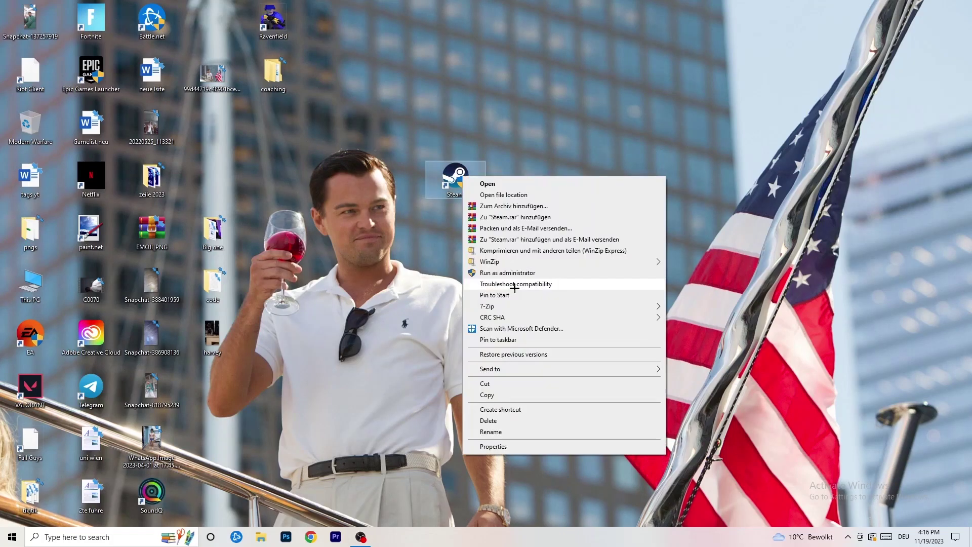
pyautogui.click(520, 447)
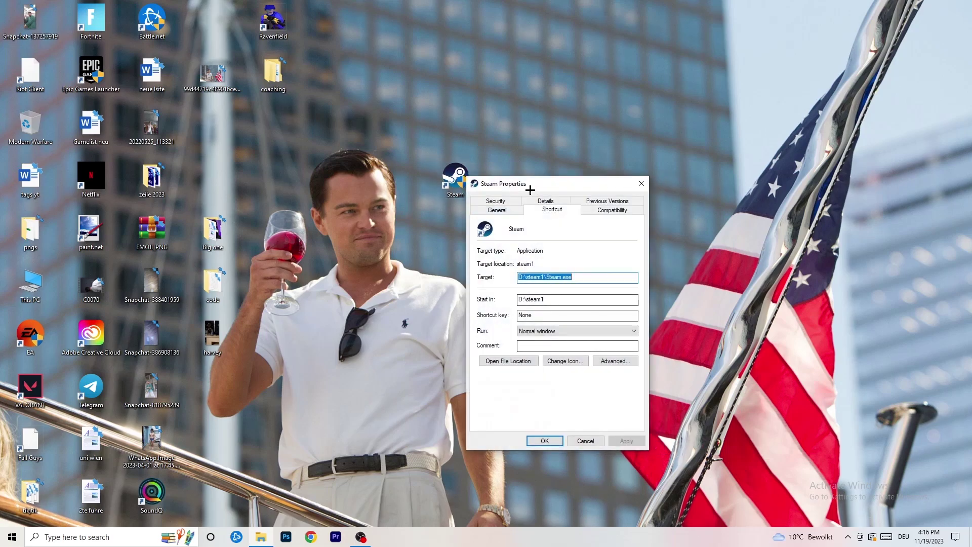
pyautogui.moveTo(528, 186); pyautogui.dragTo(340, 91)
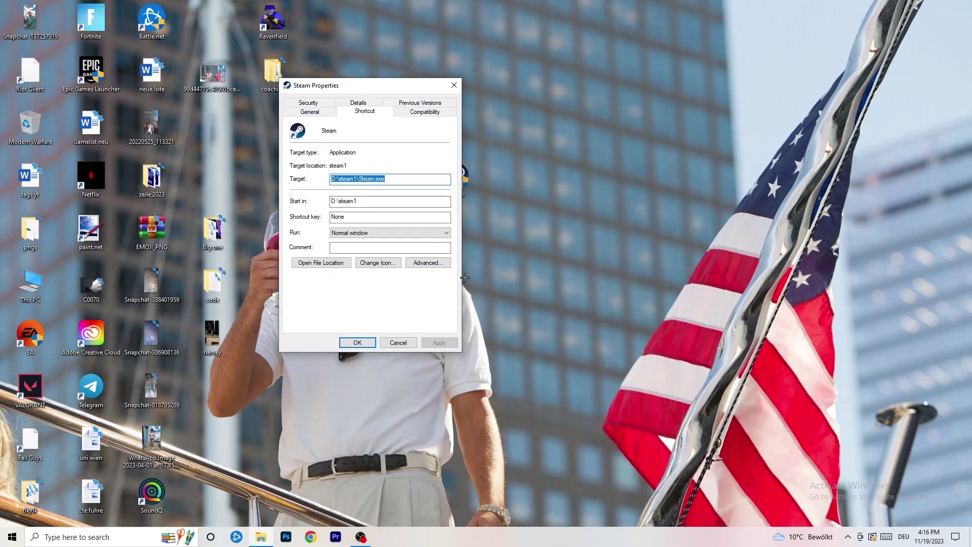
pyautogui.click(404, 110)
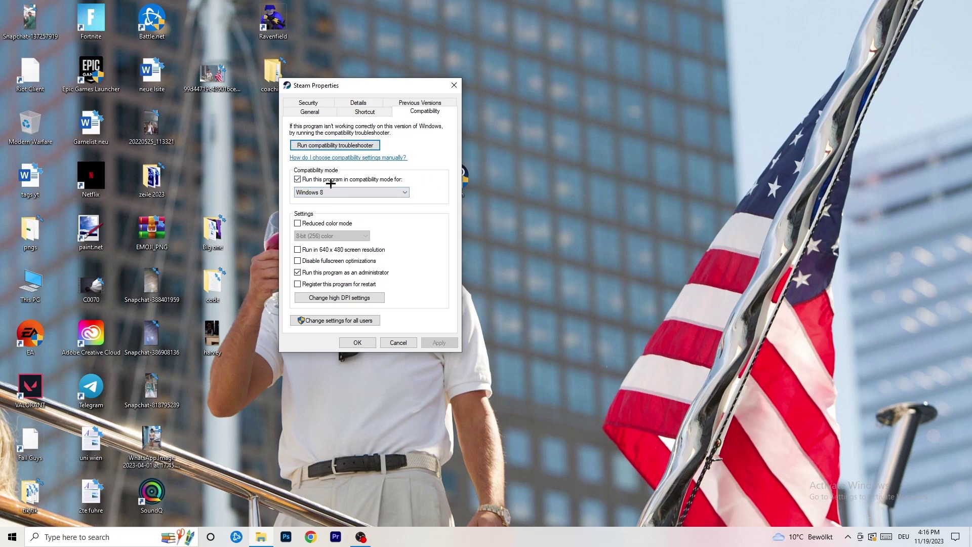
pyautogui.click(405, 191)
pyautogui.click(447, 186)
pyautogui.click(389, 344)
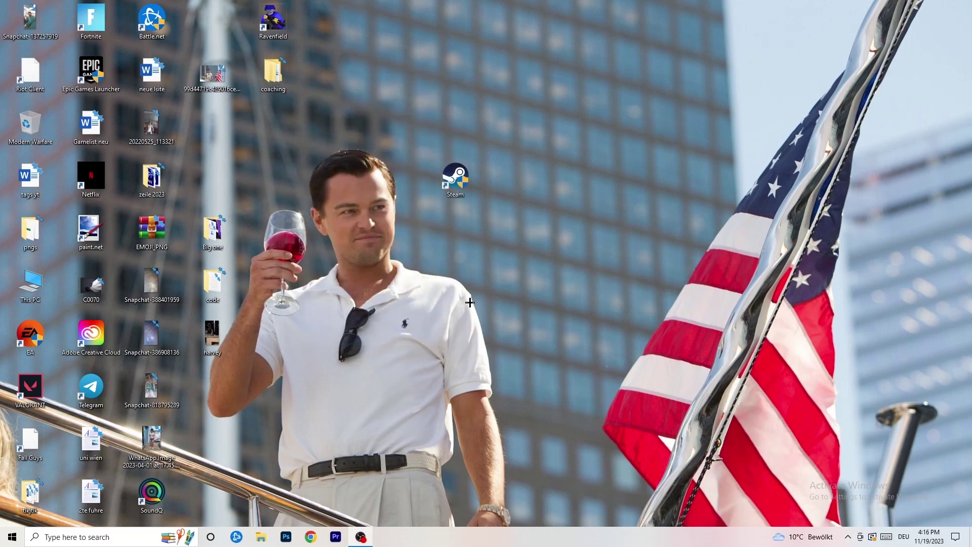
pyautogui.moveTo(456, 177); pyautogui.dragTo(516, 178)
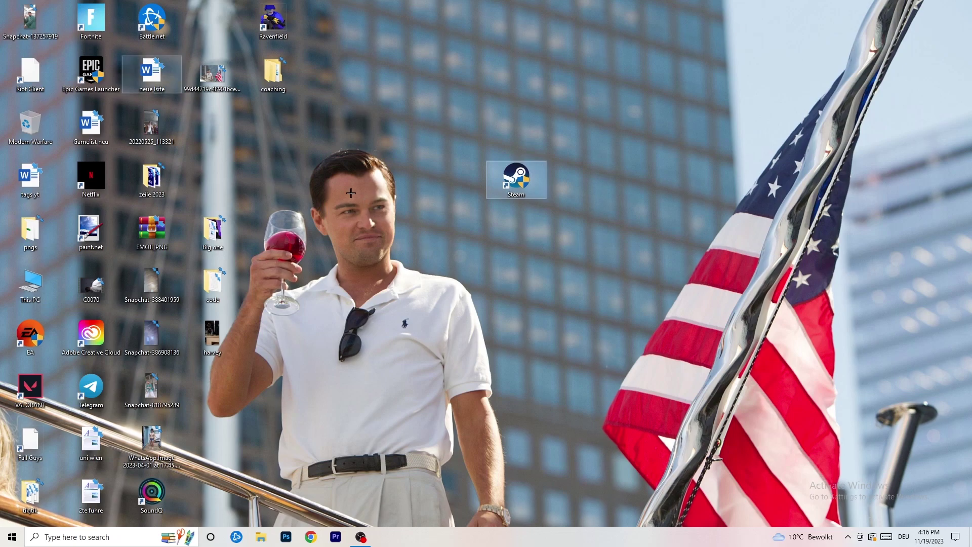
pyautogui.click(537, 233)
pyautogui.moveTo(517, 177); pyautogui.dragTo(452, 177)
# Step: Check the compatibility settings in the Steam shortcut's properties without changes, and move the shortcut into the free desktop spot above the Big one folder
pyautogui.rightClick(452, 177)
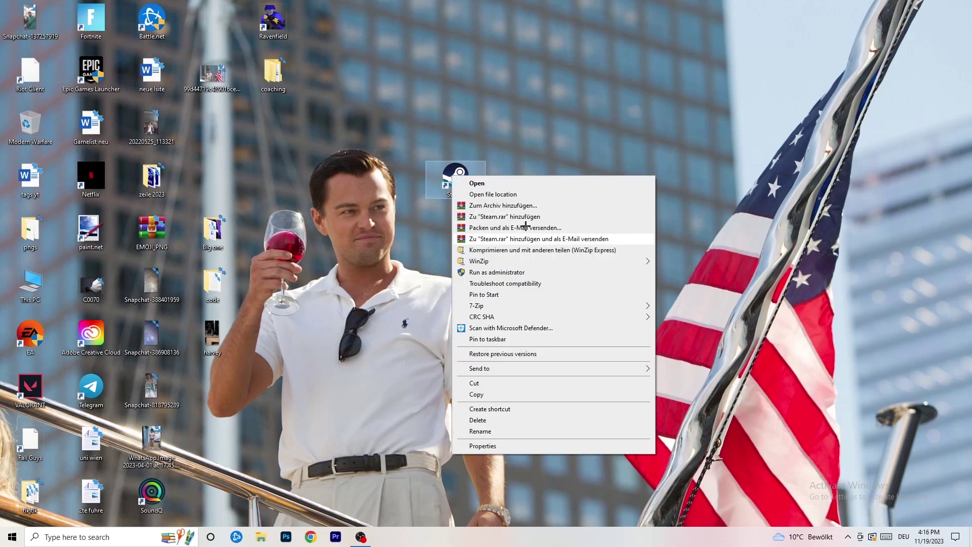
pyautogui.click(522, 446)
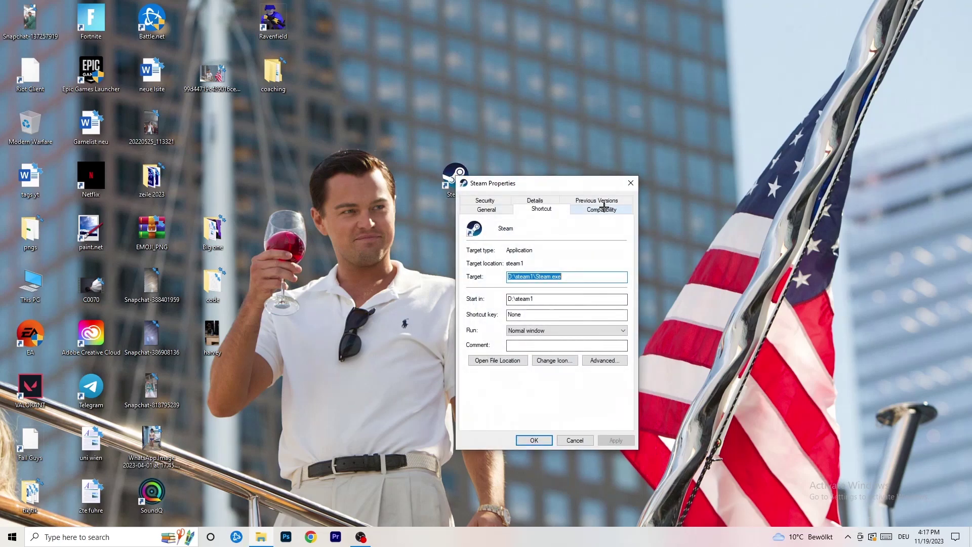
pyautogui.click(602, 207)
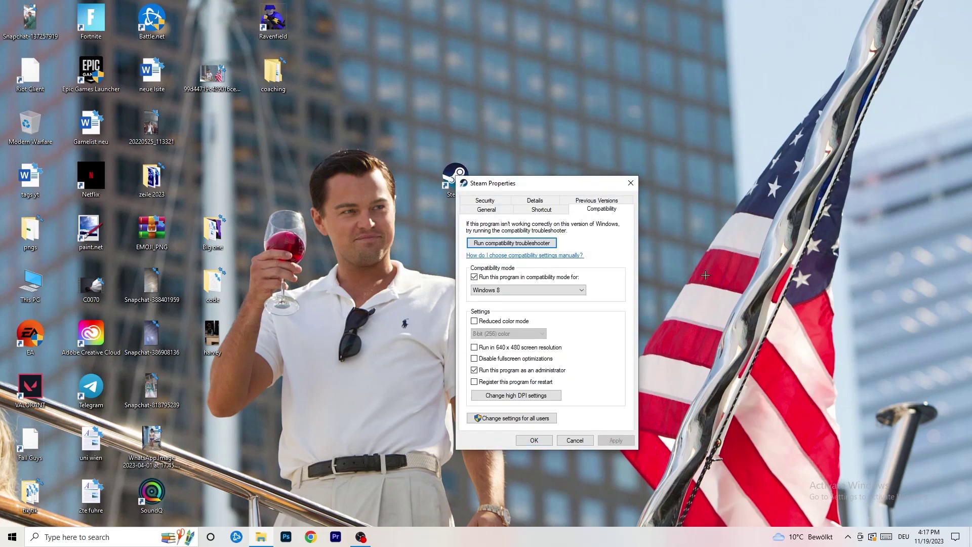
pyautogui.click(630, 183)
pyautogui.moveTo(455, 177); pyautogui.dragTo(213, 125)
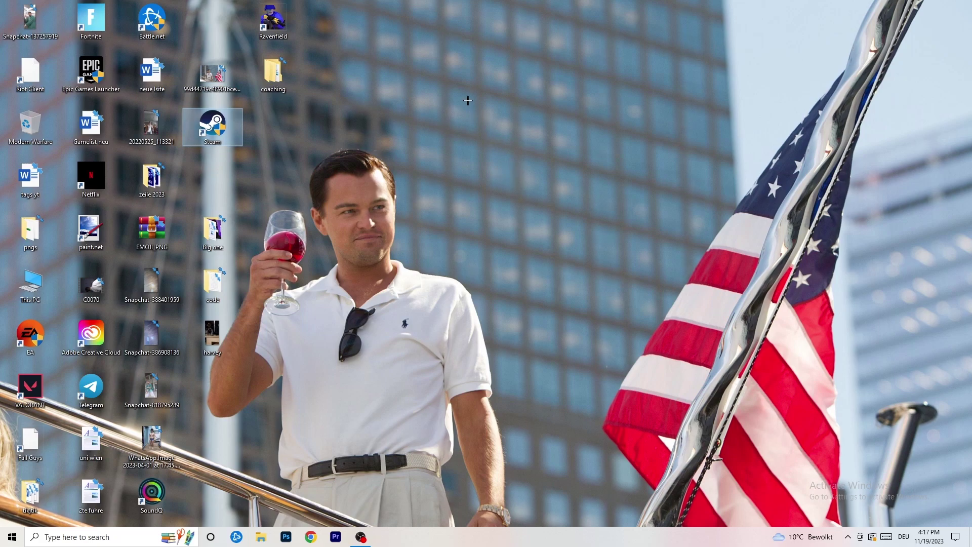
# Step: Dock the taskbar along the upper edge of the desktop and return it to the lower edge
pyautogui.moveTo(531, 541); pyautogui.dragTo(398, 23)
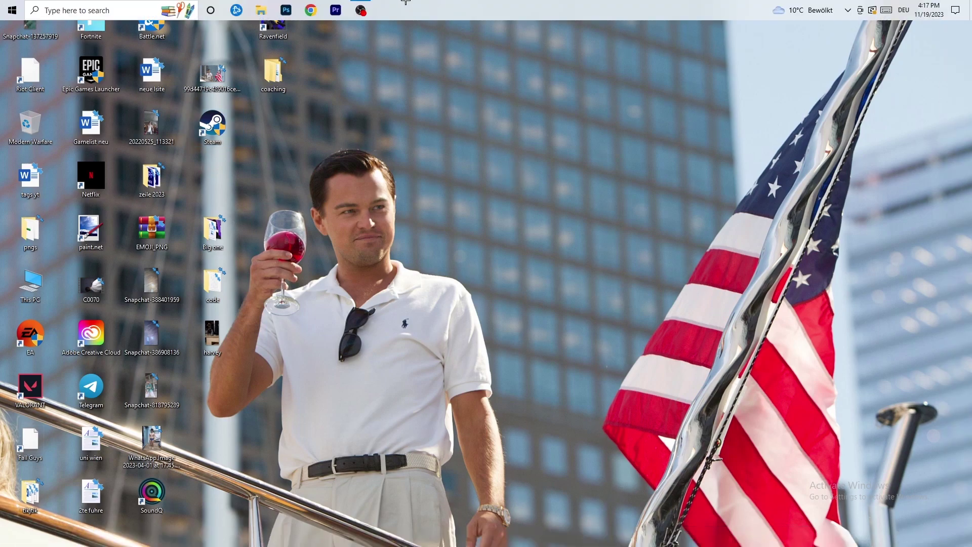
pyautogui.moveTo(466, 47); pyautogui.dragTo(495, 526)
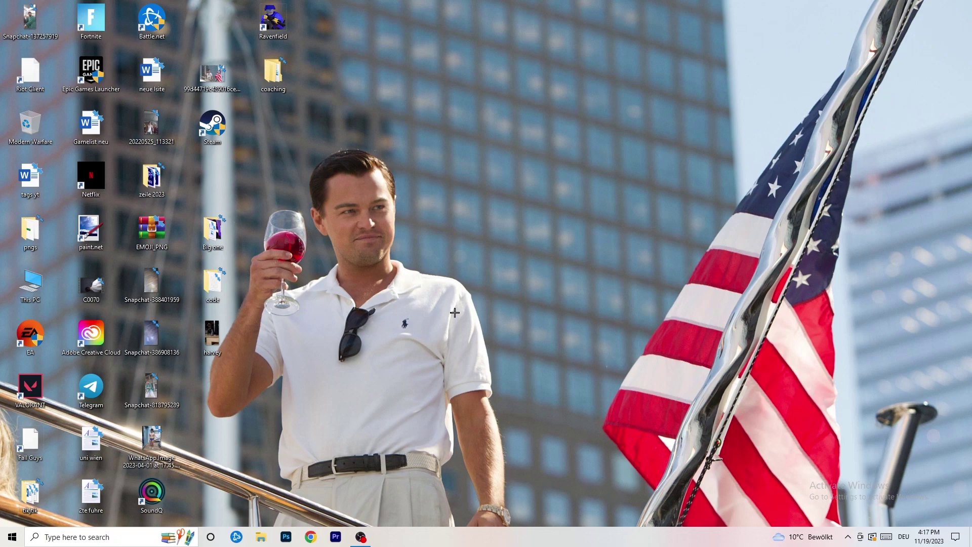
# Step: Open Task Manager and check the priority options for the first Creative Cloud UI Helper process in the detailed process list
pyautogui.rightClick(462, 540)
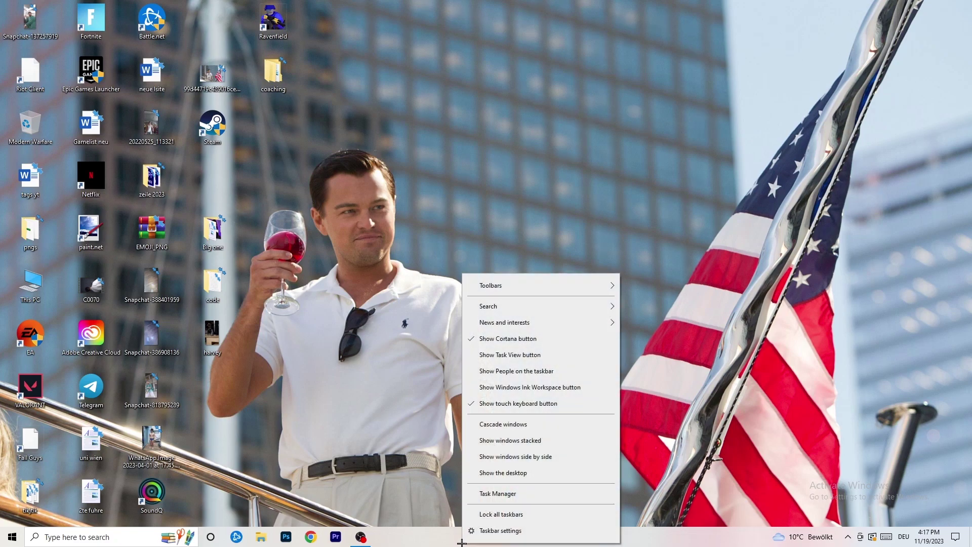
pyautogui.click(512, 500)
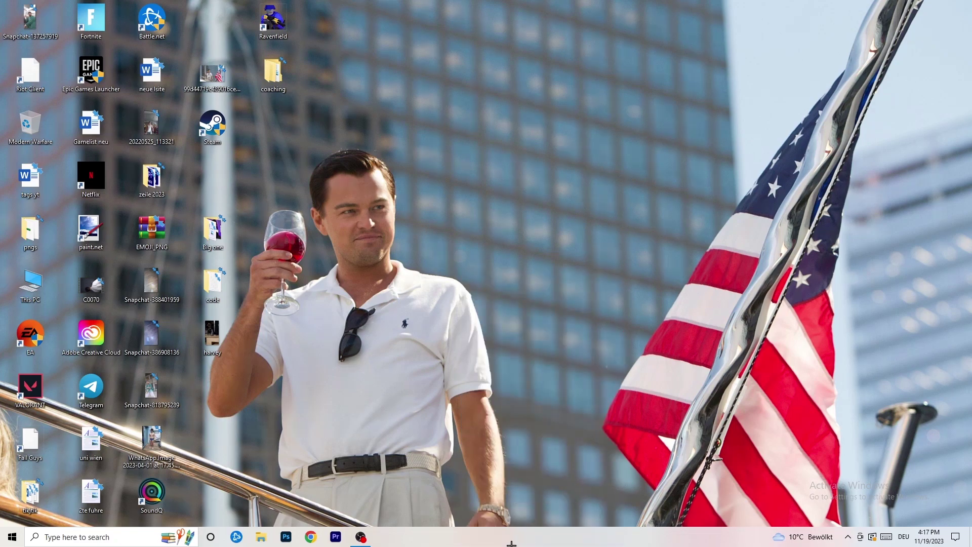
pyautogui.click(560, 23)
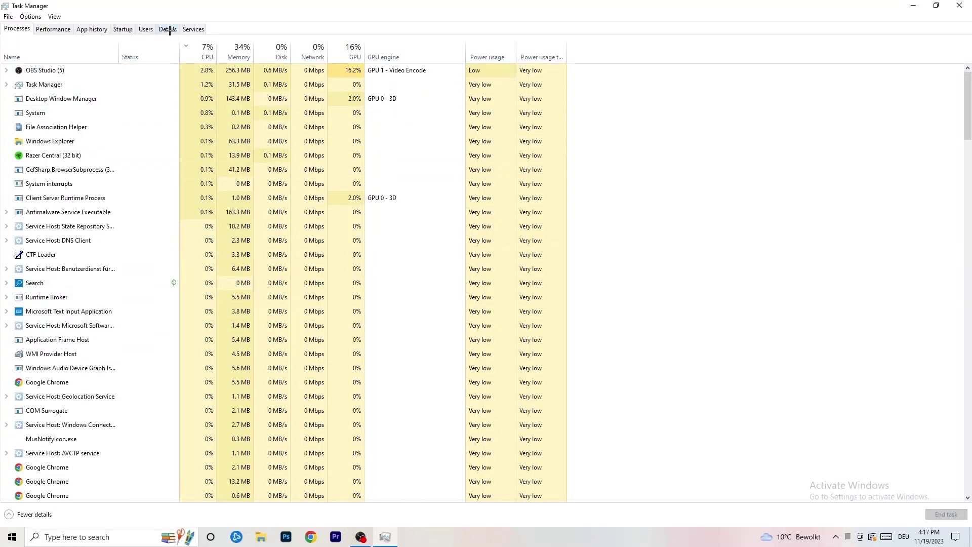
pyautogui.click(168, 29)
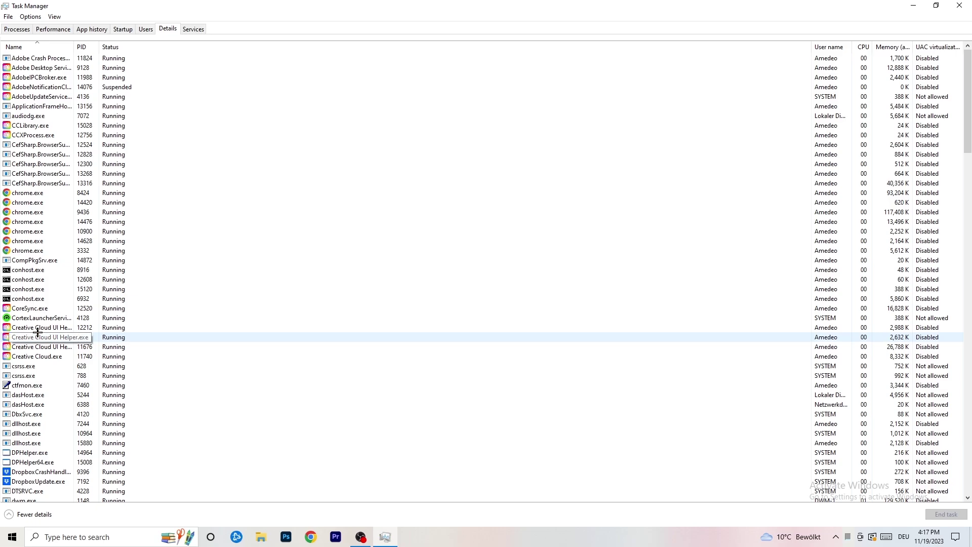
pyautogui.click(39, 327)
pyautogui.rightClick(41, 327)
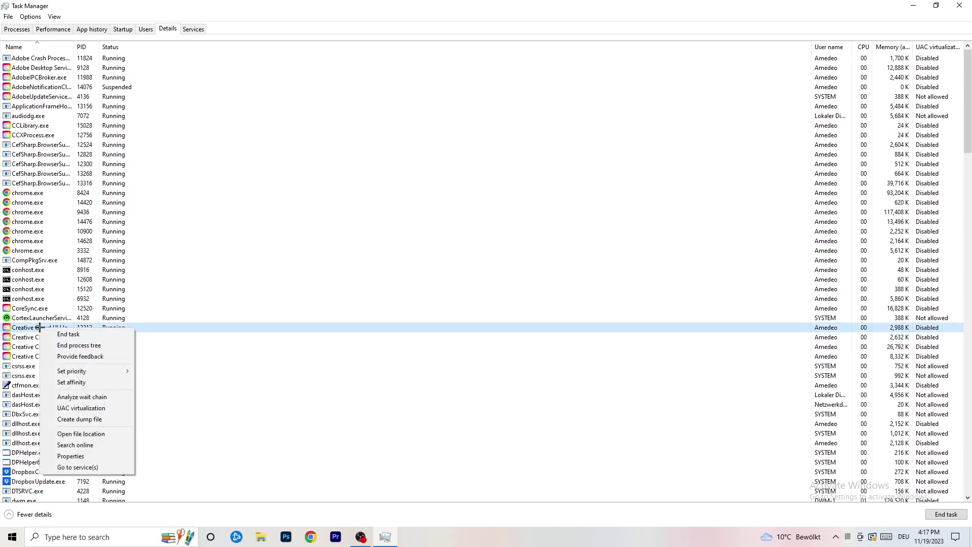
pyautogui.moveTo(89, 370)
# Step: Review the startup programs in Task Manager and the actions offered for the Windows Security notification entry
pyautogui.click(124, 28)
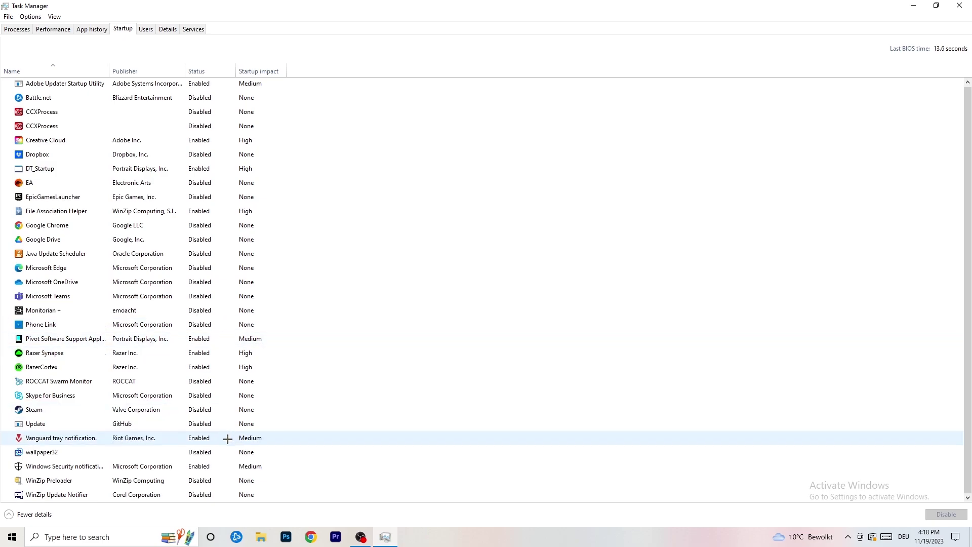
pyautogui.rightClick(204, 465)
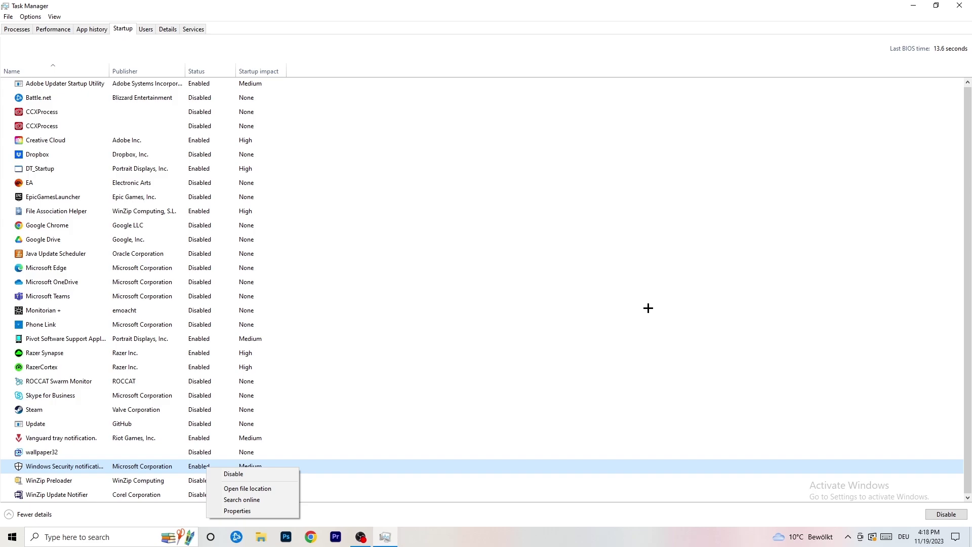
# Step: Sort the running processes by GPU usage, check the actions offered for OBS Studio without ending it, and close Task Manager
pyautogui.click(7, 30)
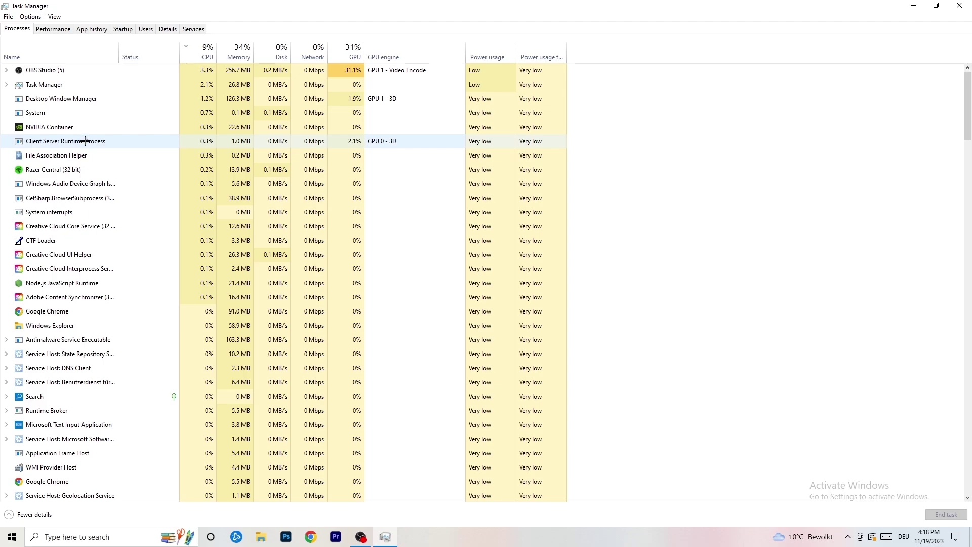
pyautogui.scroll(-4, 202, 151)
pyautogui.scroll(4, 206, 145)
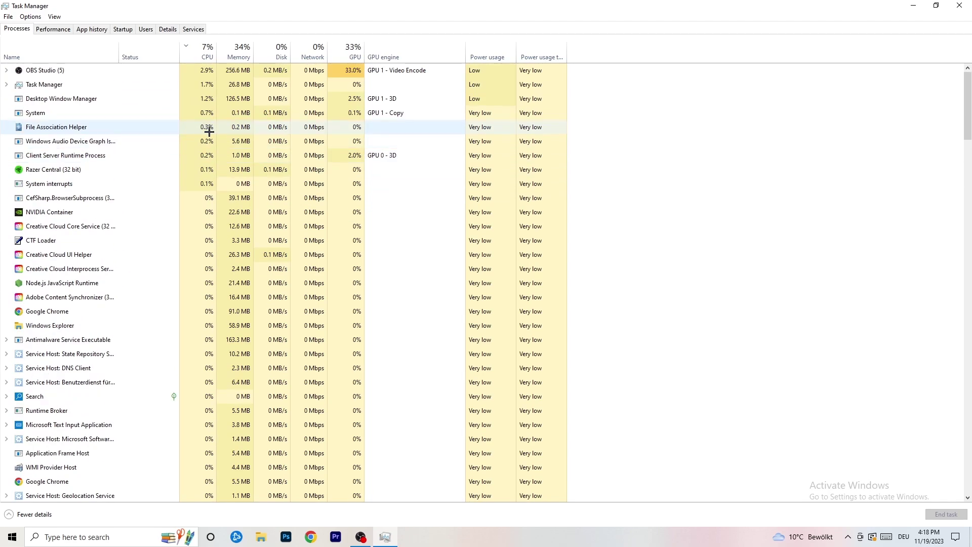
pyautogui.click(349, 56)
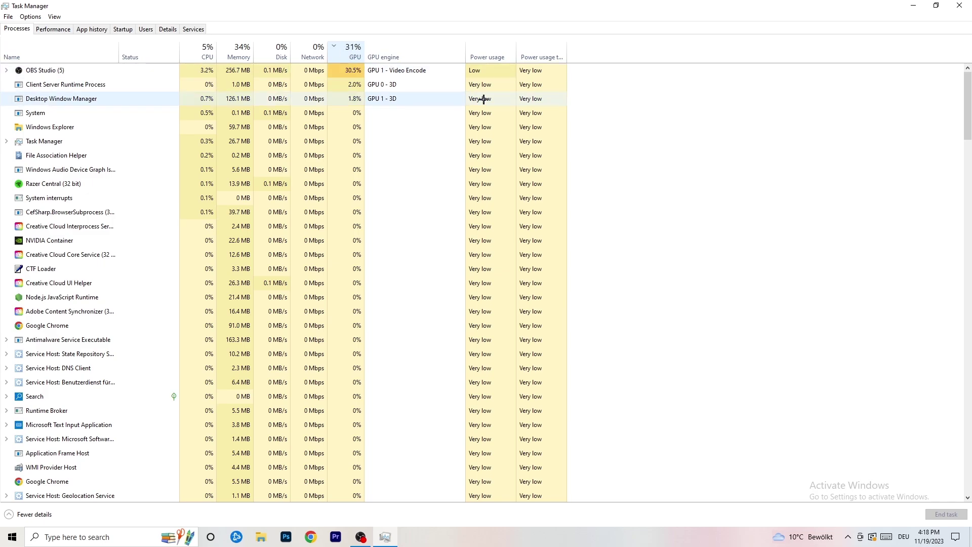
pyautogui.rightClick(331, 72)
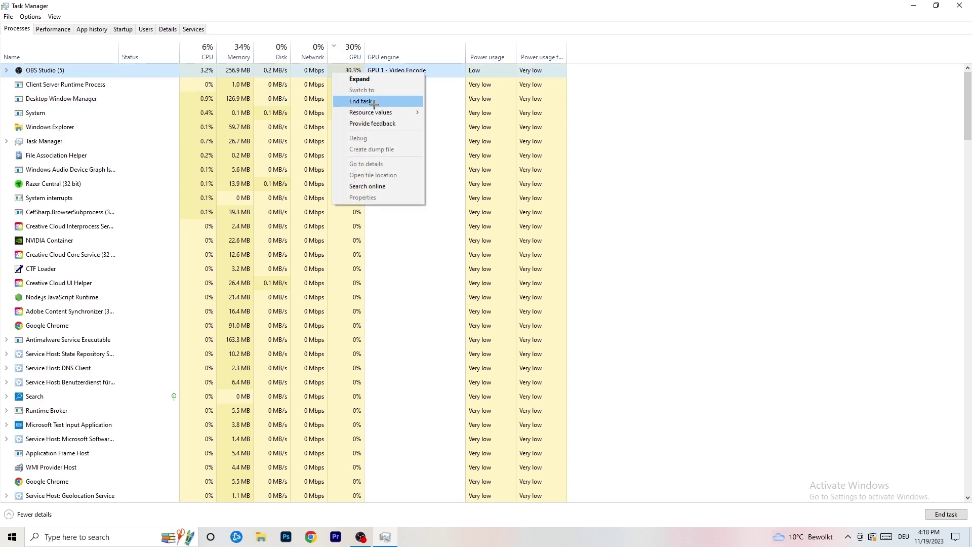
pyautogui.click(768, 35)
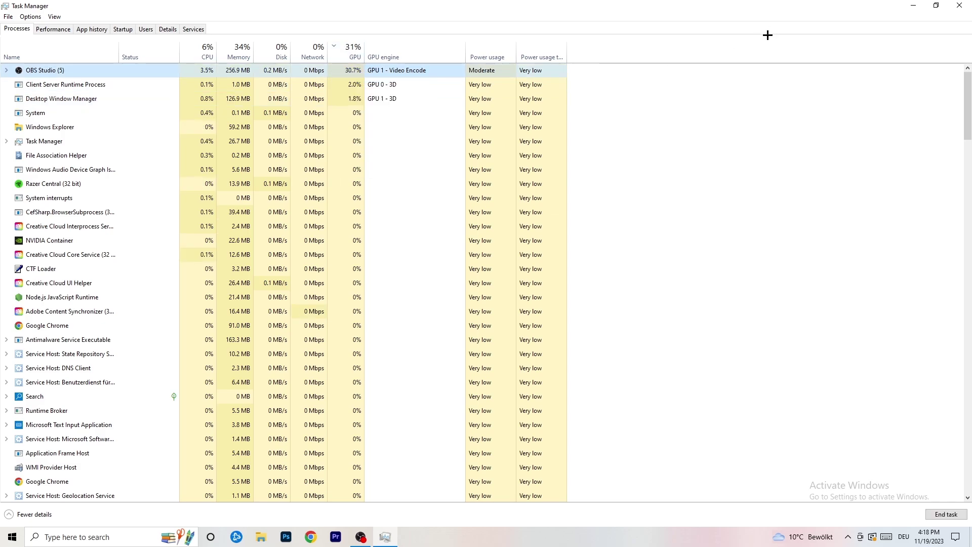
pyautogui.click(960, 5)
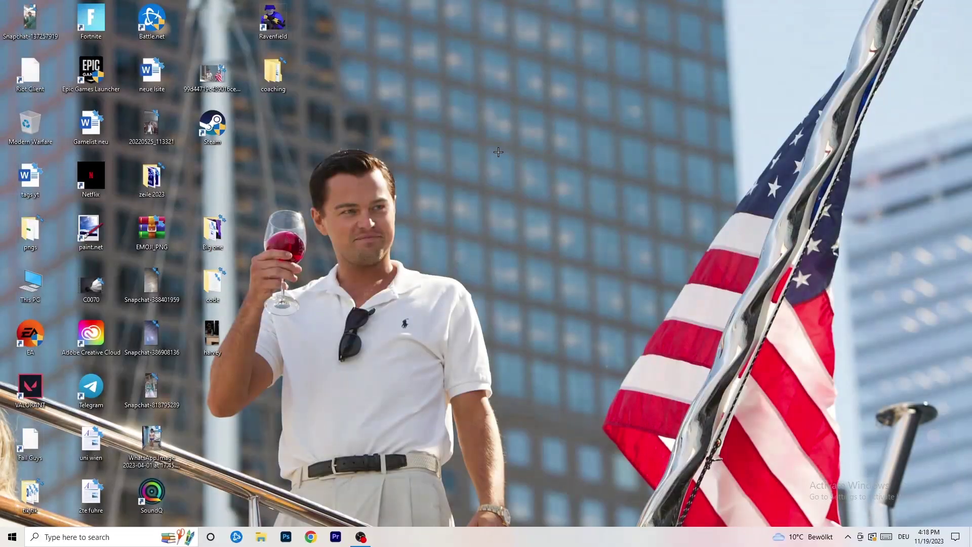